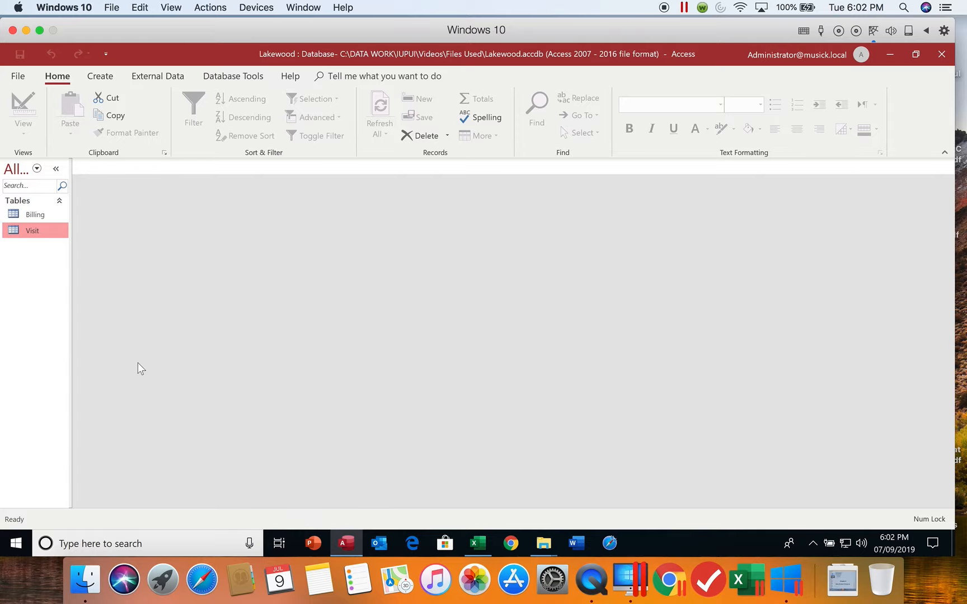
Step: Open the Visit table to review its records and fields, and close it again
double_click(33, 231)
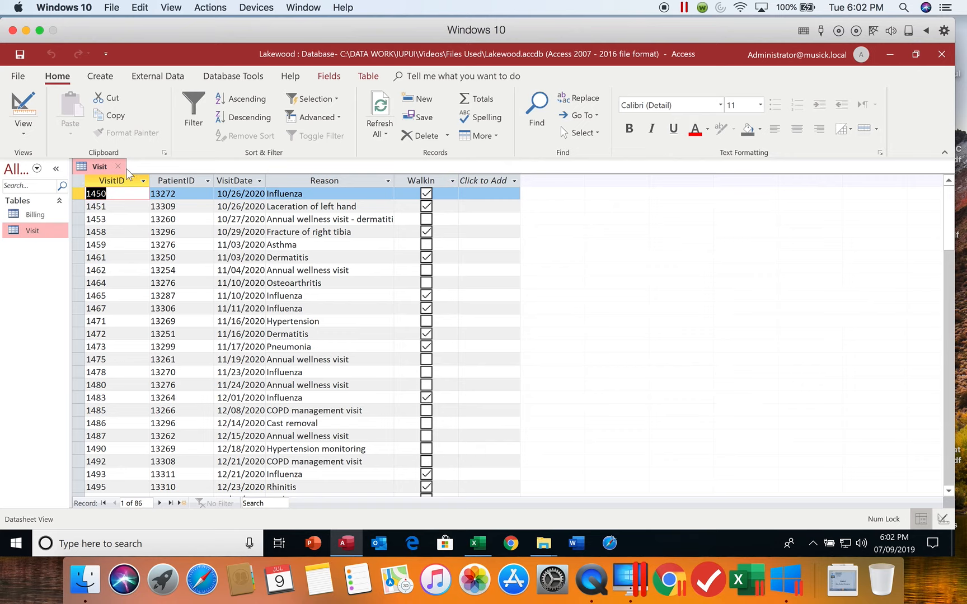
click(119, 166)
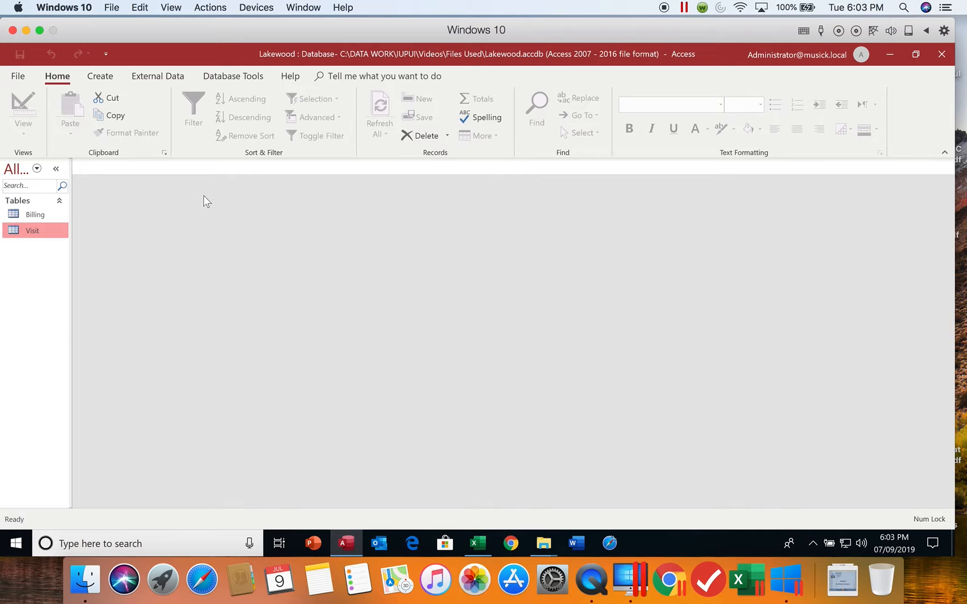
Step: Start a new query with the Simple Query Wizard, using the Visit table as its source
click(102, 76)
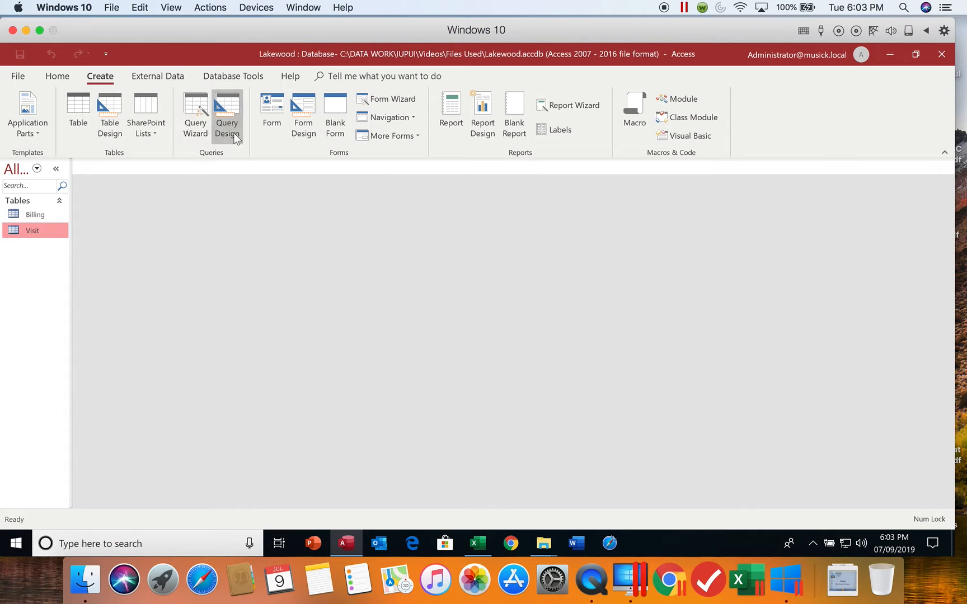
click(190, 134)
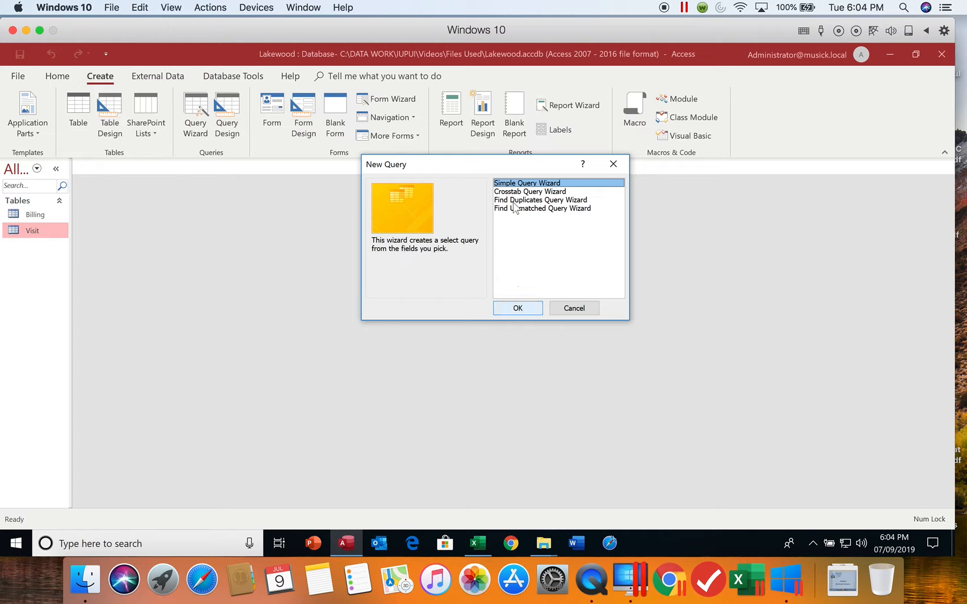
click(520, 308)
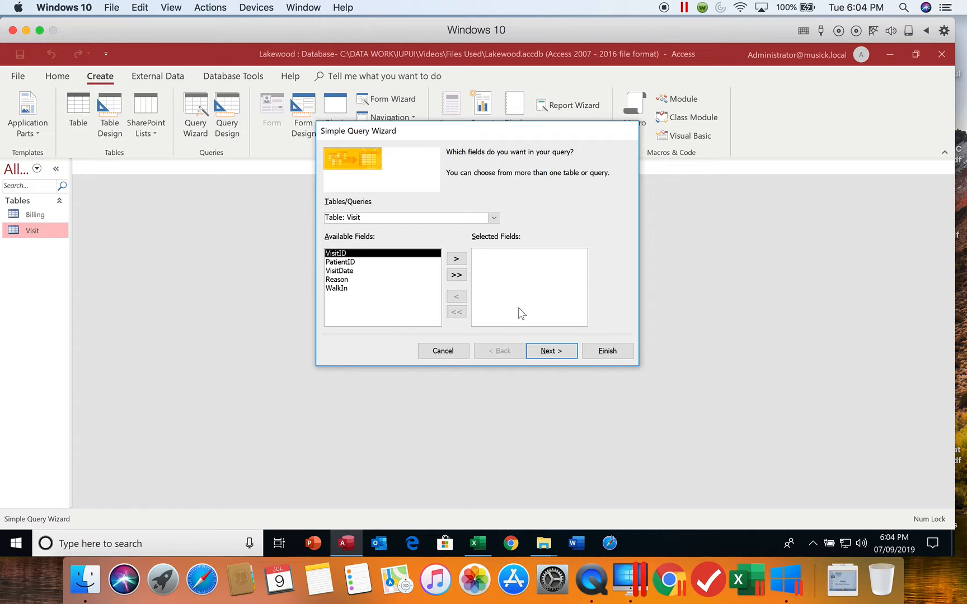
click(494, 218)
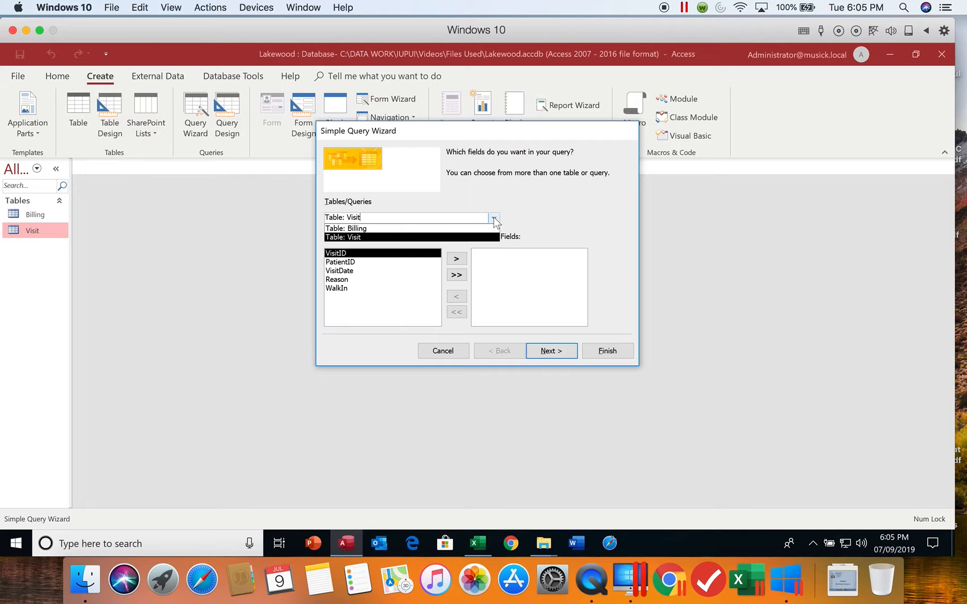
click(392, 236)
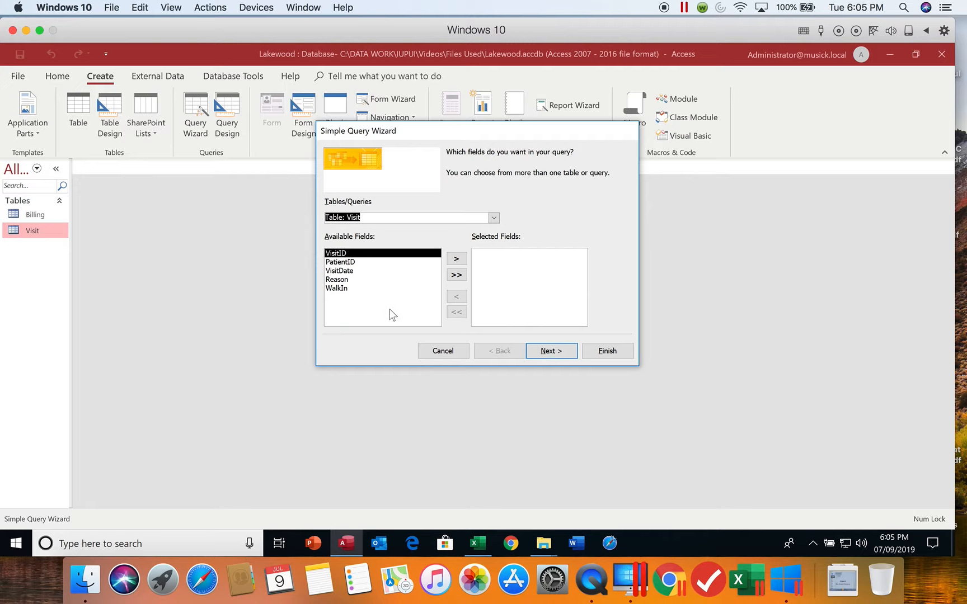
Step: Include the VisitID field from the Visit table as the only selected field of the query
click(456, 276)
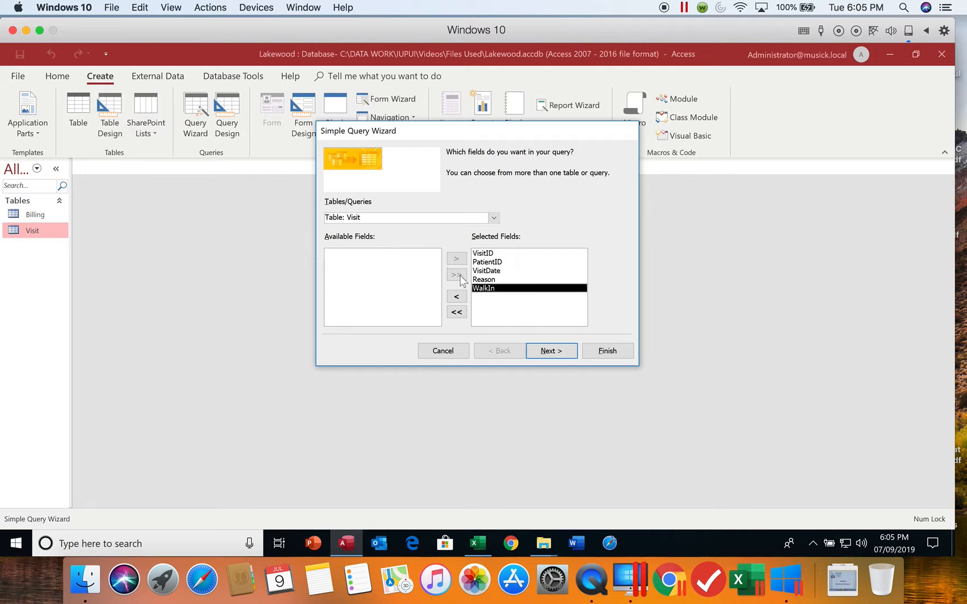
click(459, 314)
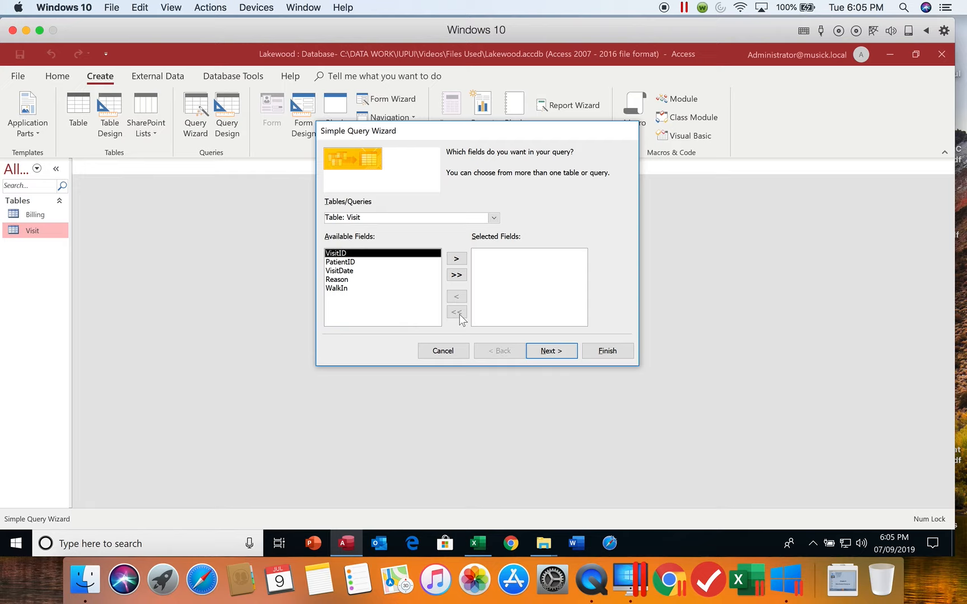
click(458, 260)
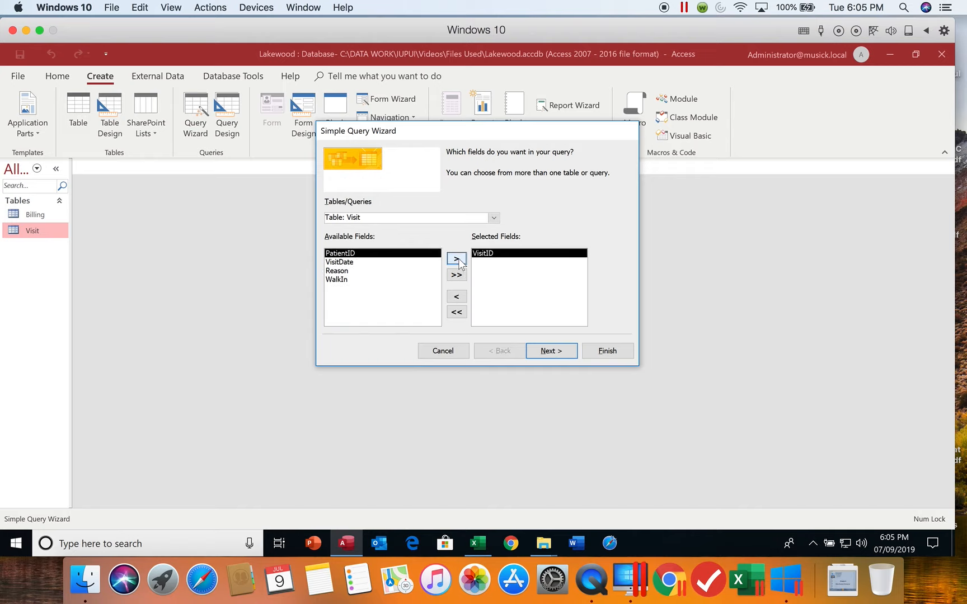
click(359, 279)
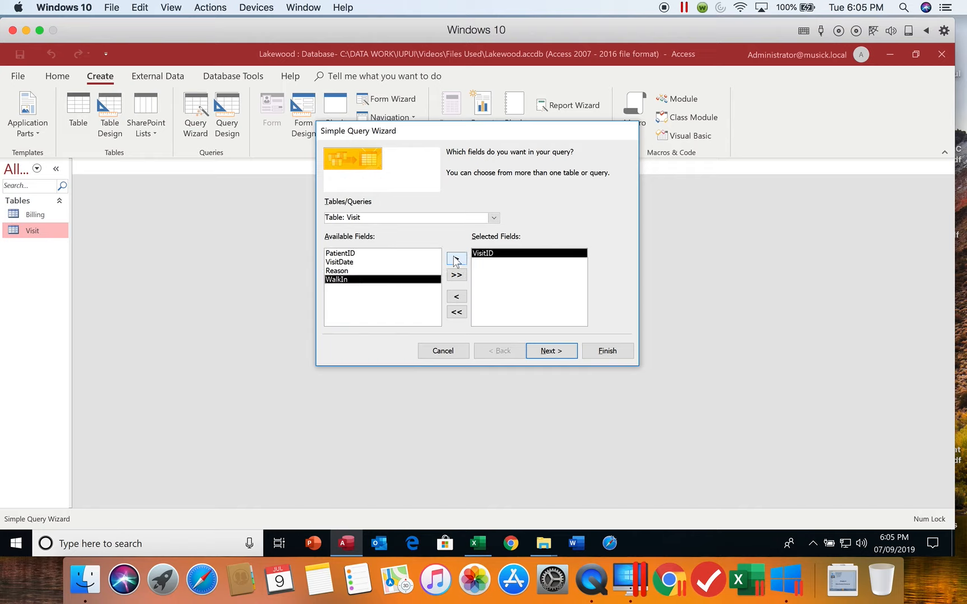
click(456, 260)
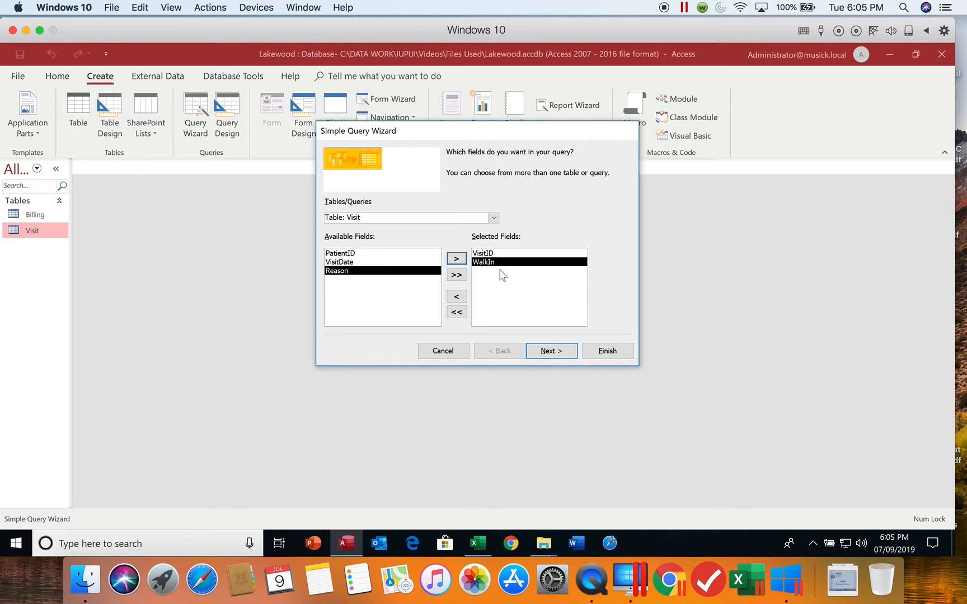
click(456, 297)
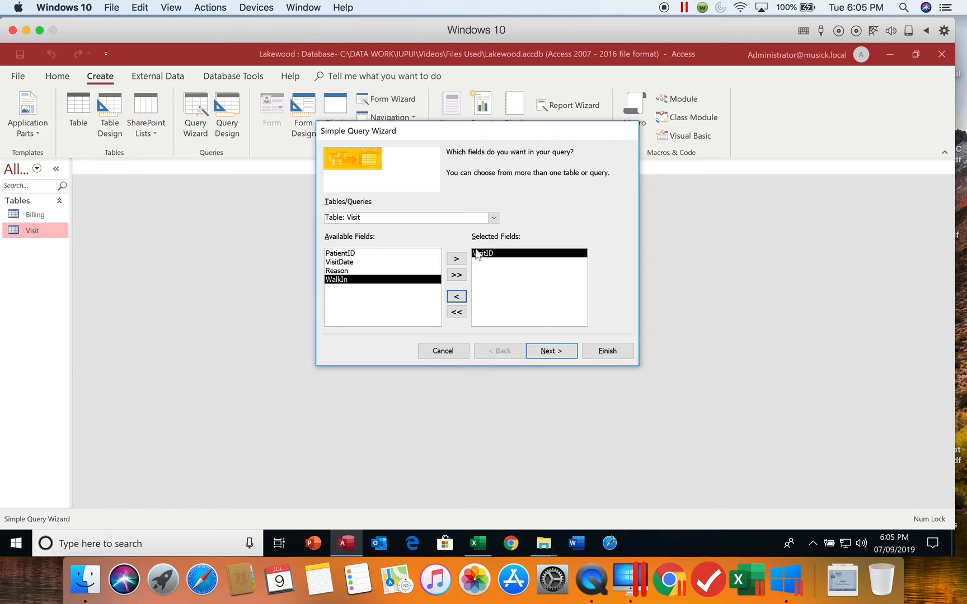
Step: Add the VisitDate and Reason fields to the query and continue to the wizard's title page
click(347, 262)
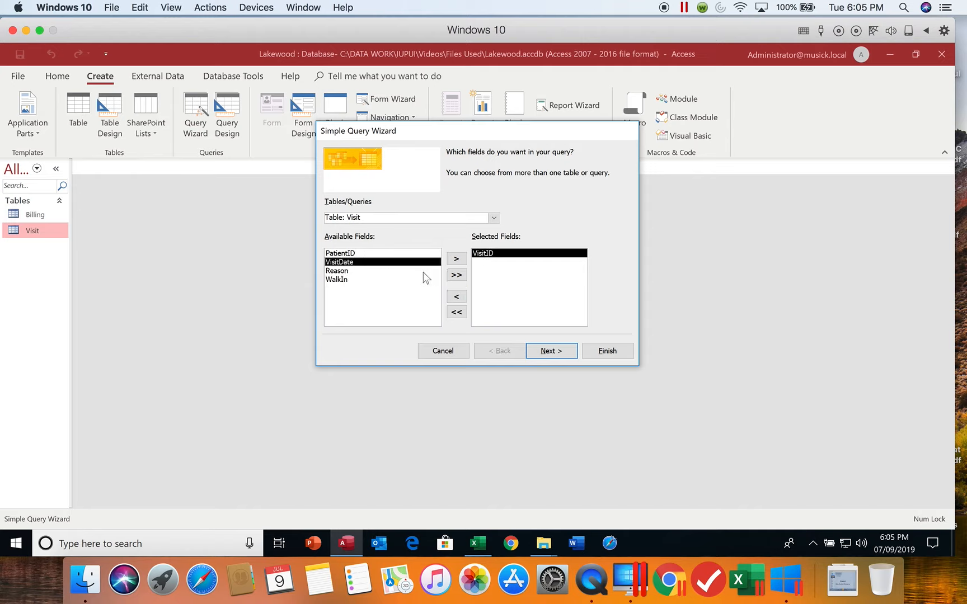
click(456, 260)
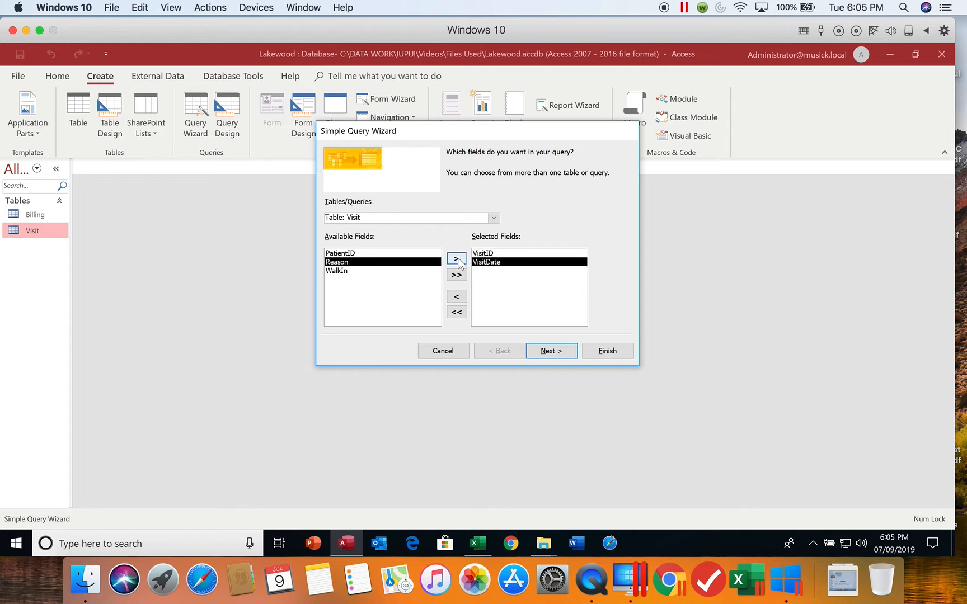
click(456, 259)
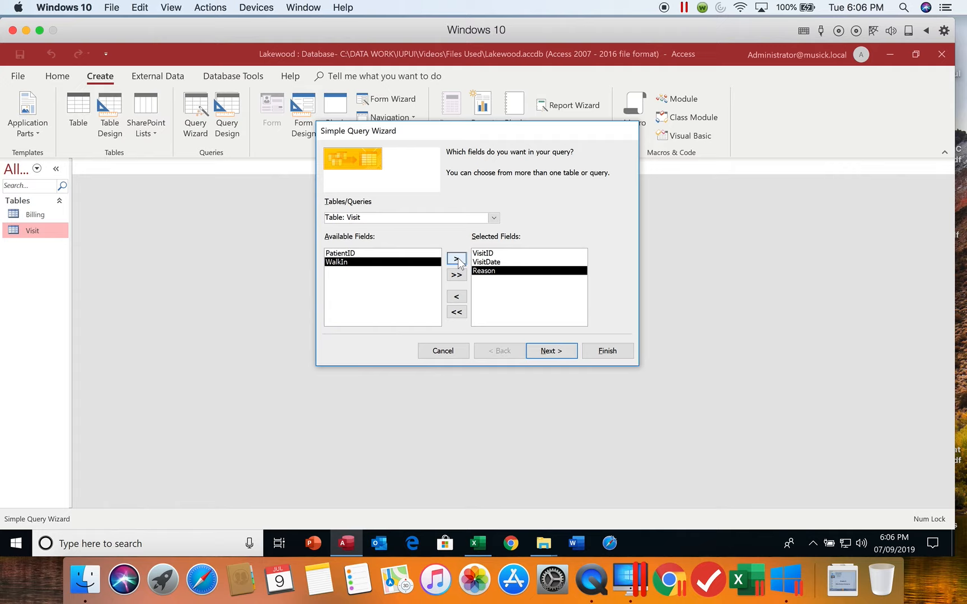
click(551, 350)
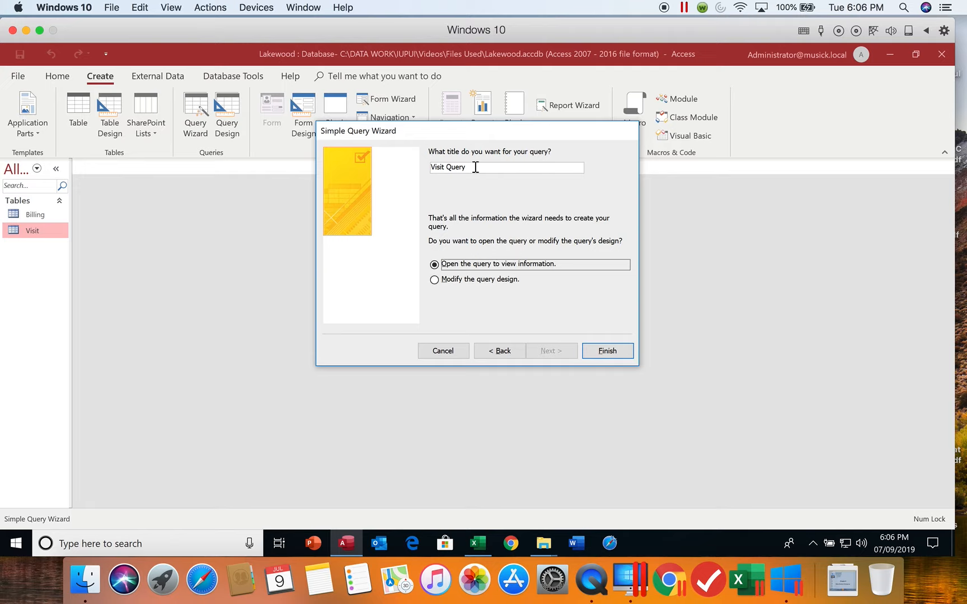
Step: Finish the query with the title VisitList, open it to view information, and fit the Reason column's width to its contents
drag(476, 166, 418, 170)
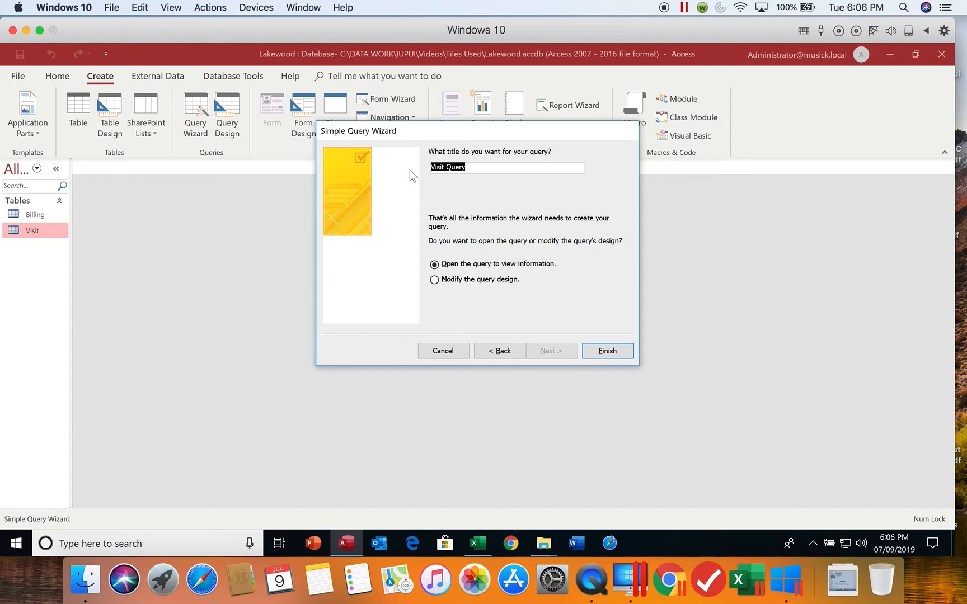
text(VisitList)
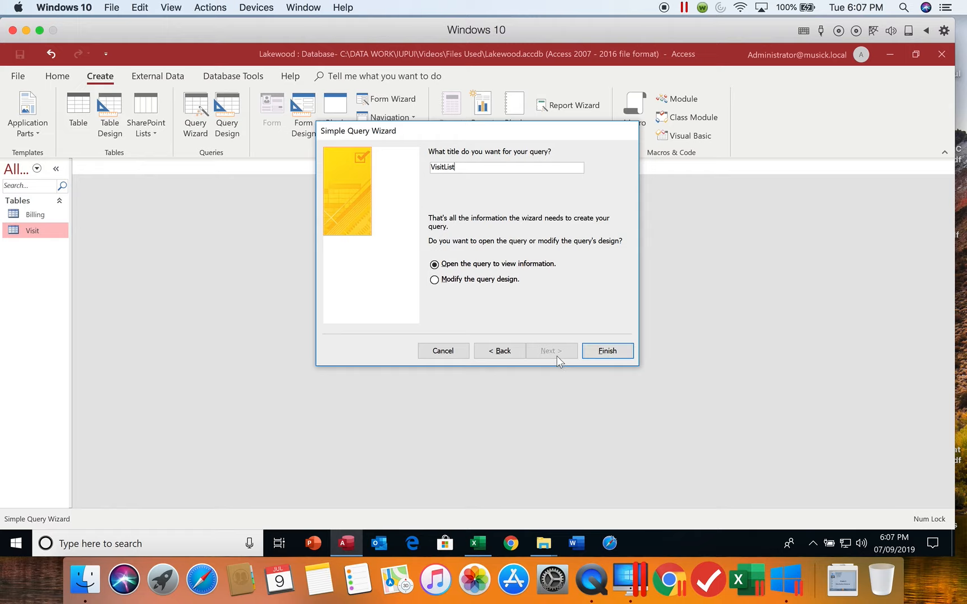
click(614, 353)
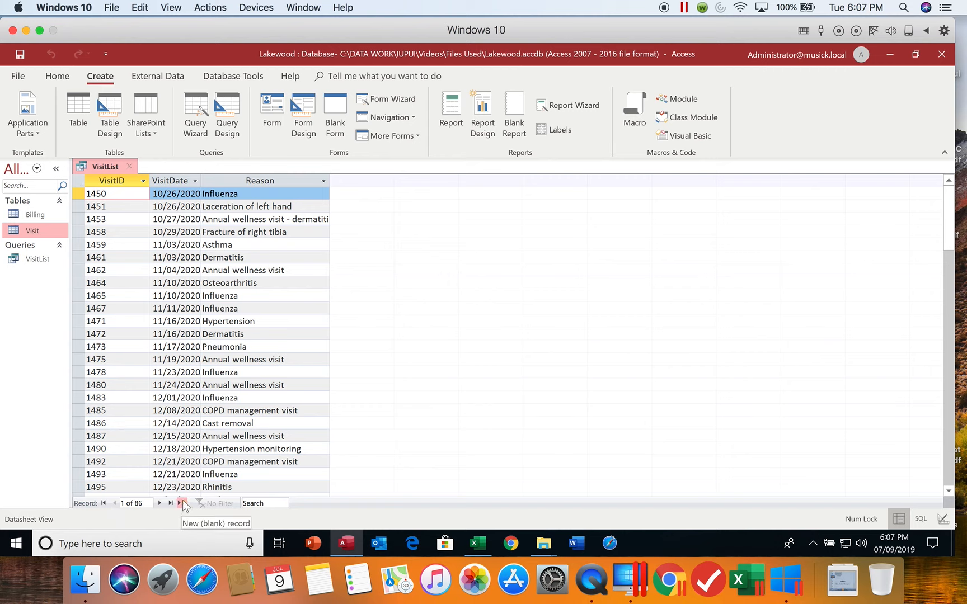
double_click(331, 179)
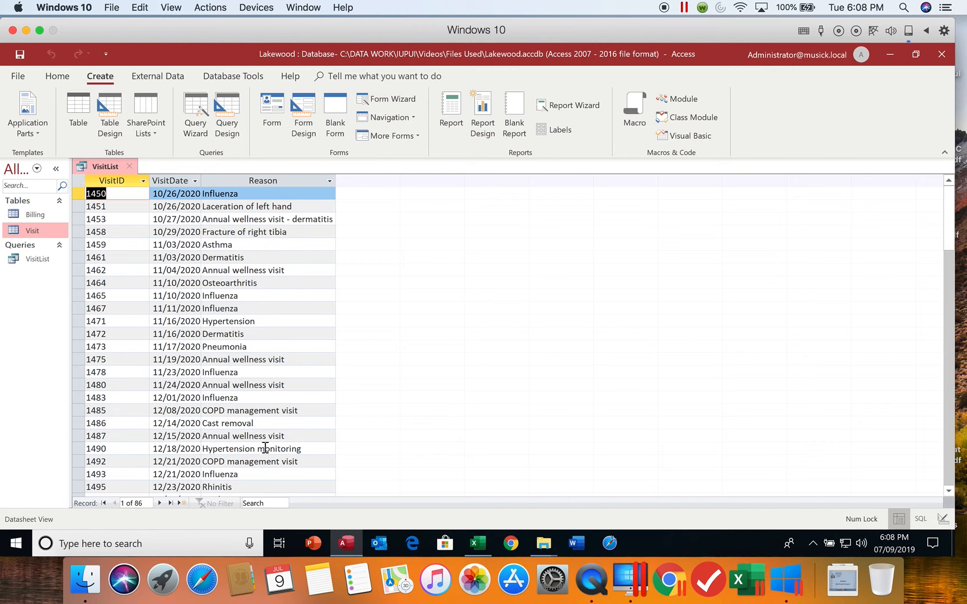
Step: Change the VisitDate of visit 1451 to 10/27/2020 and commit the record
click(174, 206)
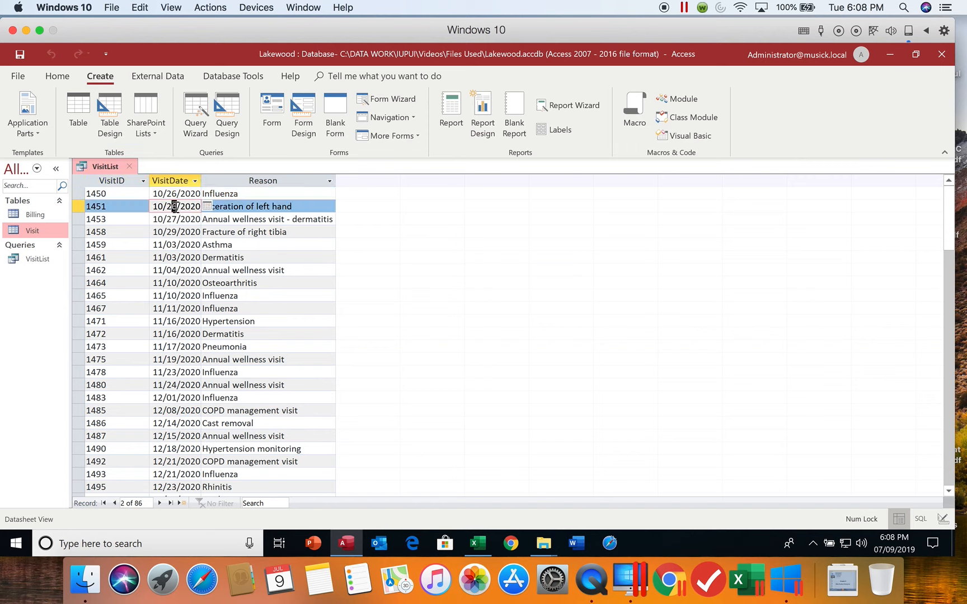
key(BackSpace)
text(7)
key(Tab)
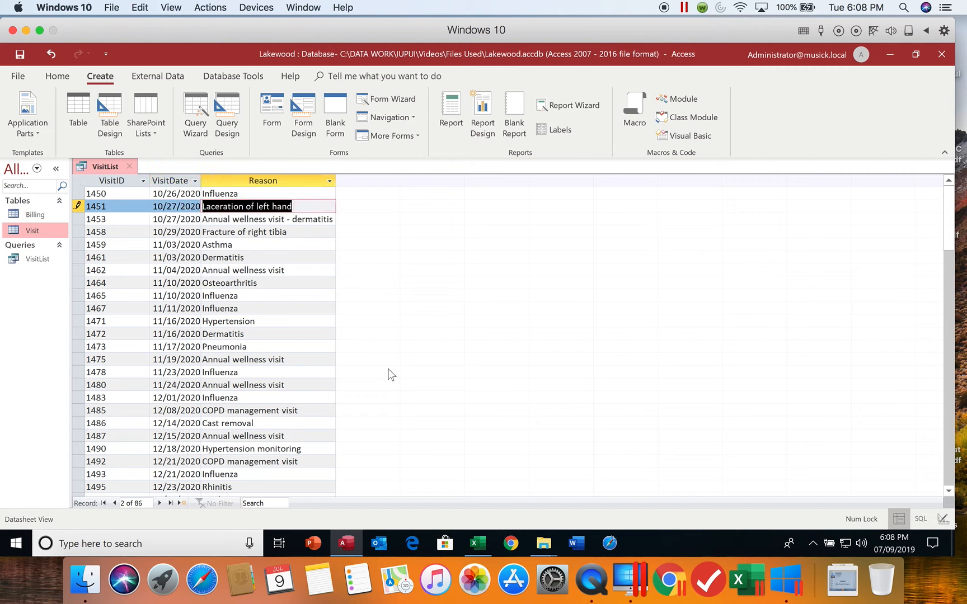
key(Tab)
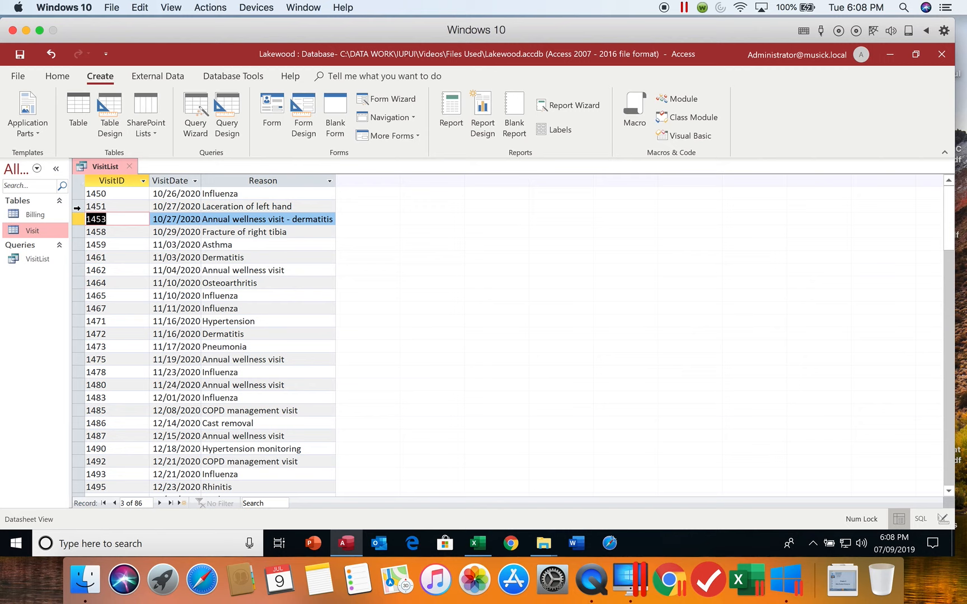
Step: Try sorting the query datasheet by VisitDate oldest to newest and by VisitID ascending, and remove the sorts
click(194, 181)
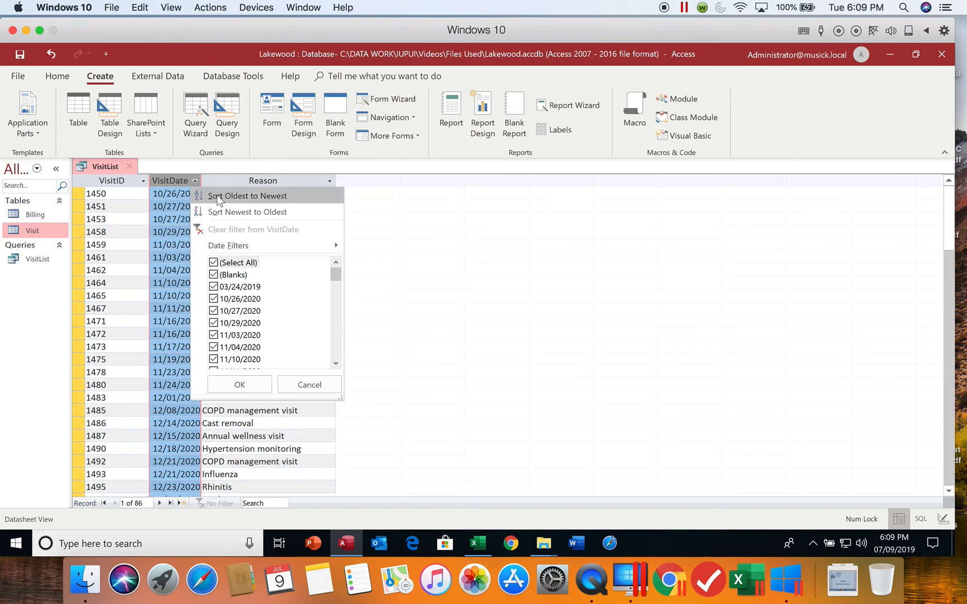
click(218, 196)
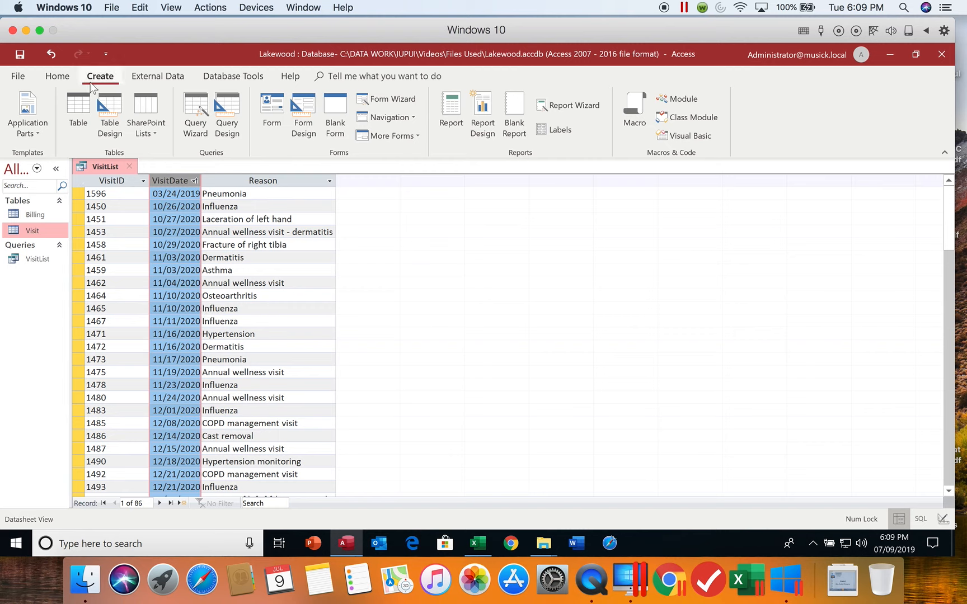
click(58, 76)
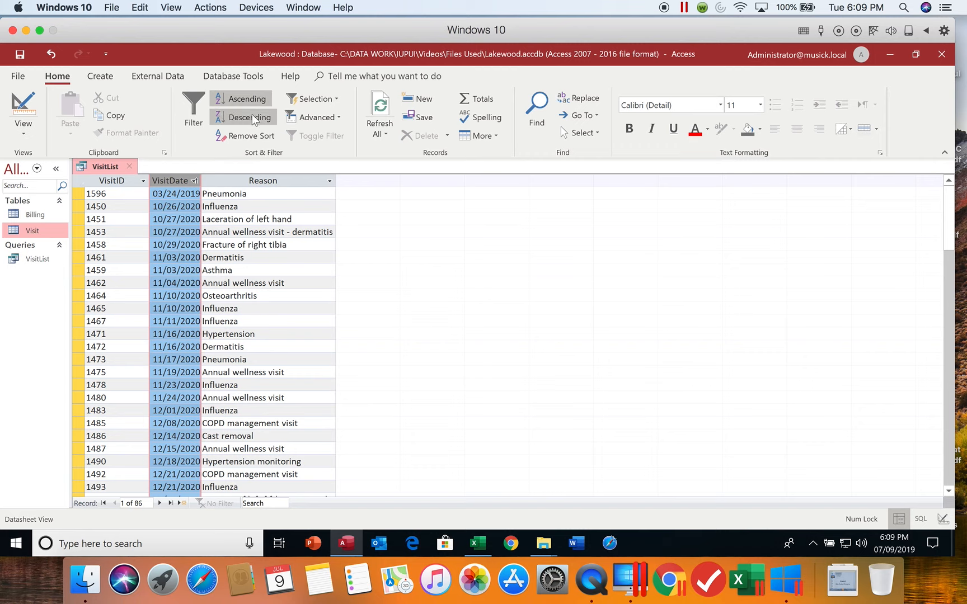
click(113, 181)
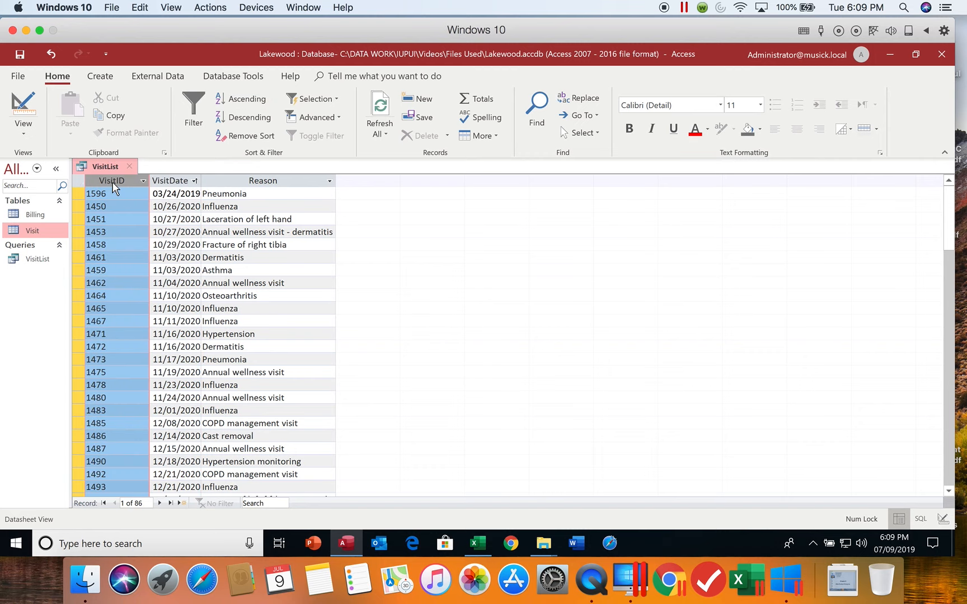
click(247, 101)
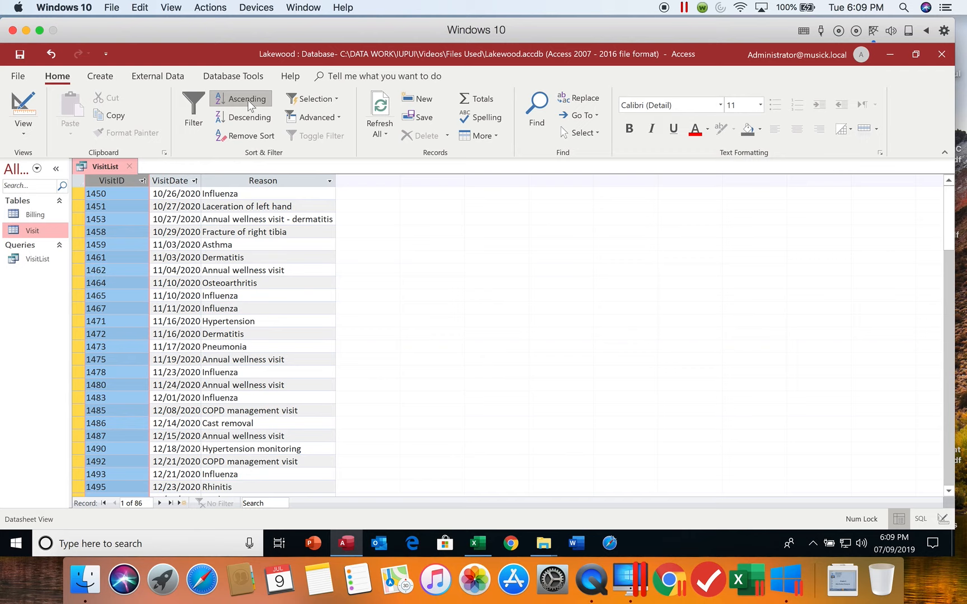
click(250, 137)
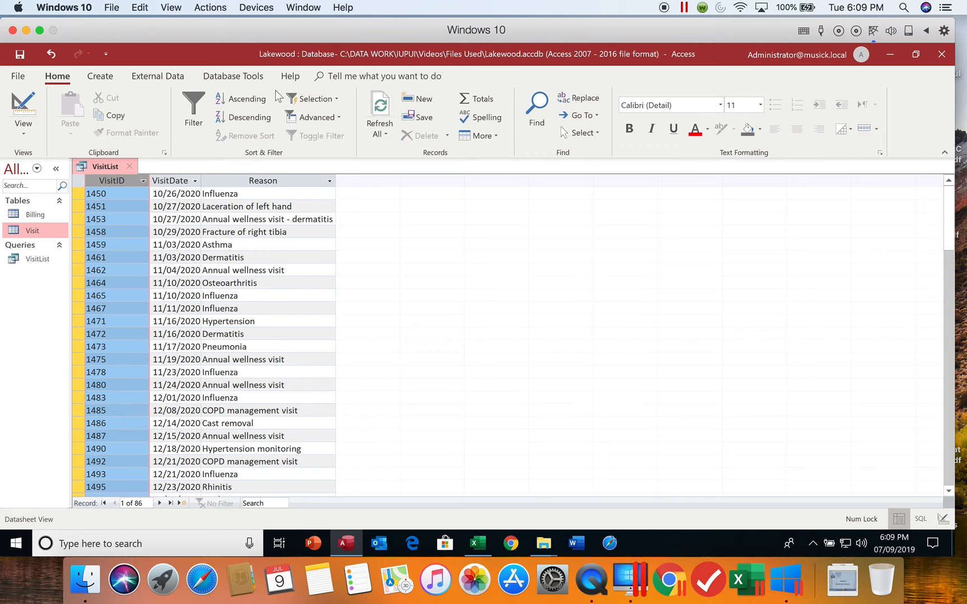
Step: Save the VisitList query and close it
click(23, 57)
click(129, 165)
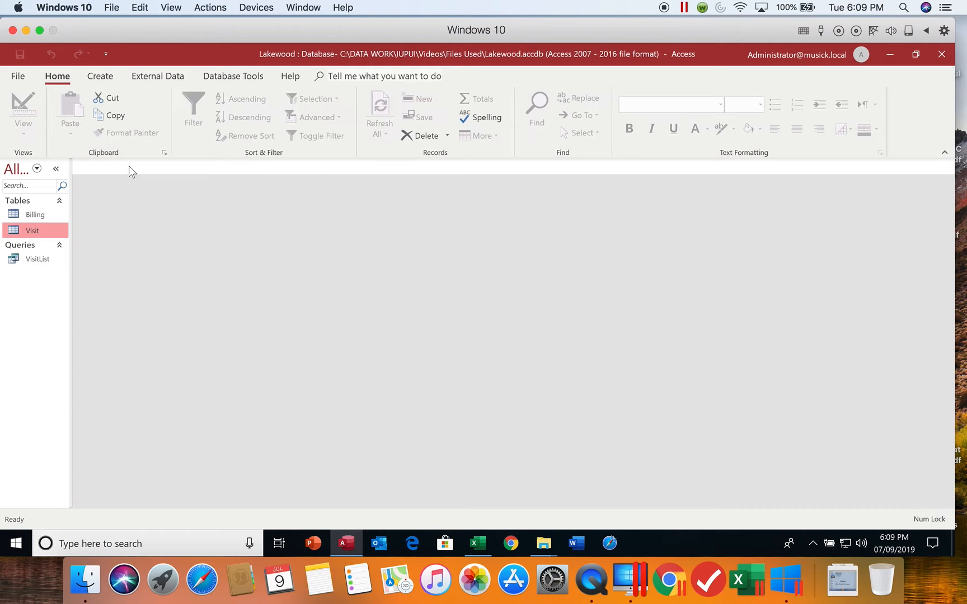